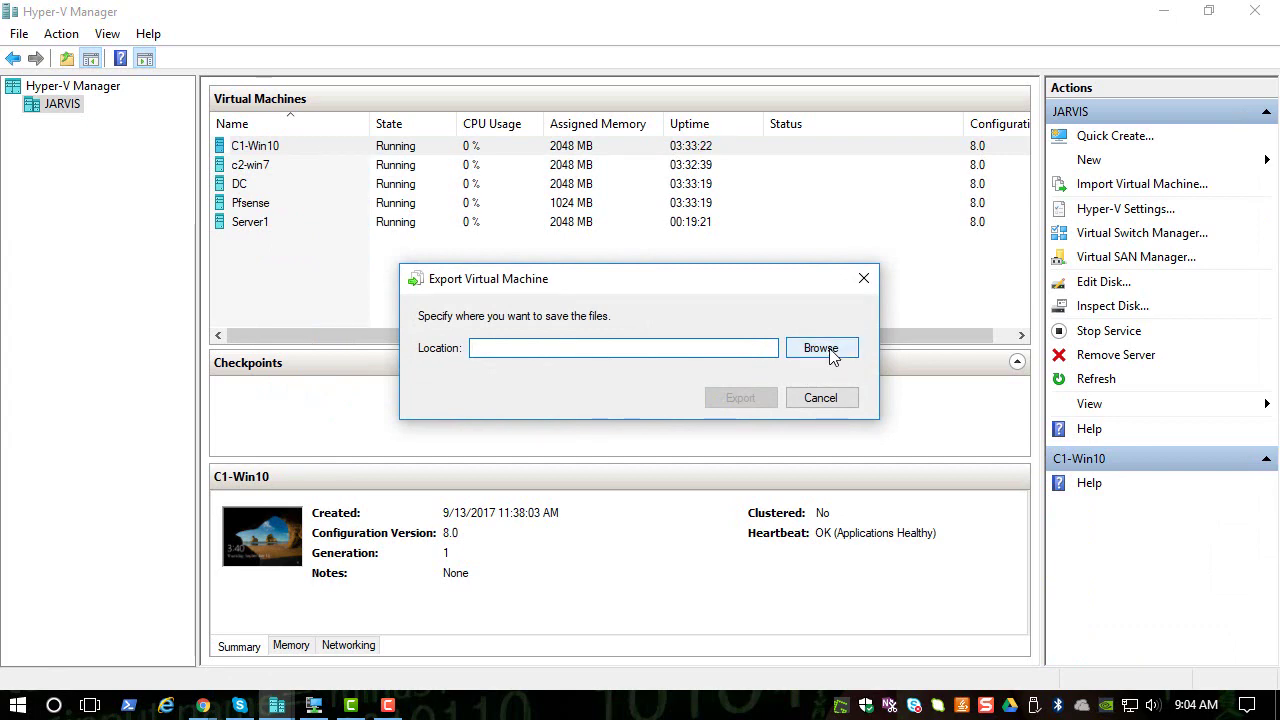
# Step: Export the C1-Win10 virtual machine to the C:\vms\exports folder
pyautogui.click(829, 356)
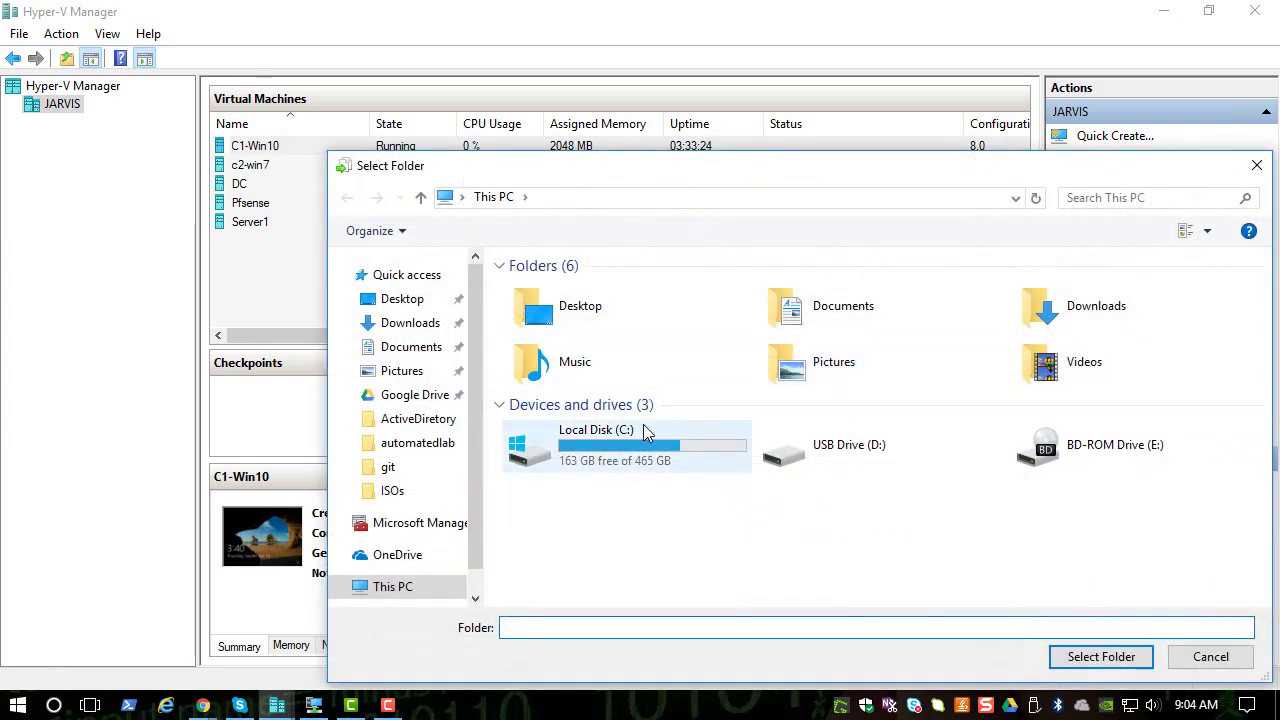
pyautogui.doubleClick(643, 430)
pyautogui.scroll(-2, 637, 443)
pyautogui.doubleClick(535, 572)
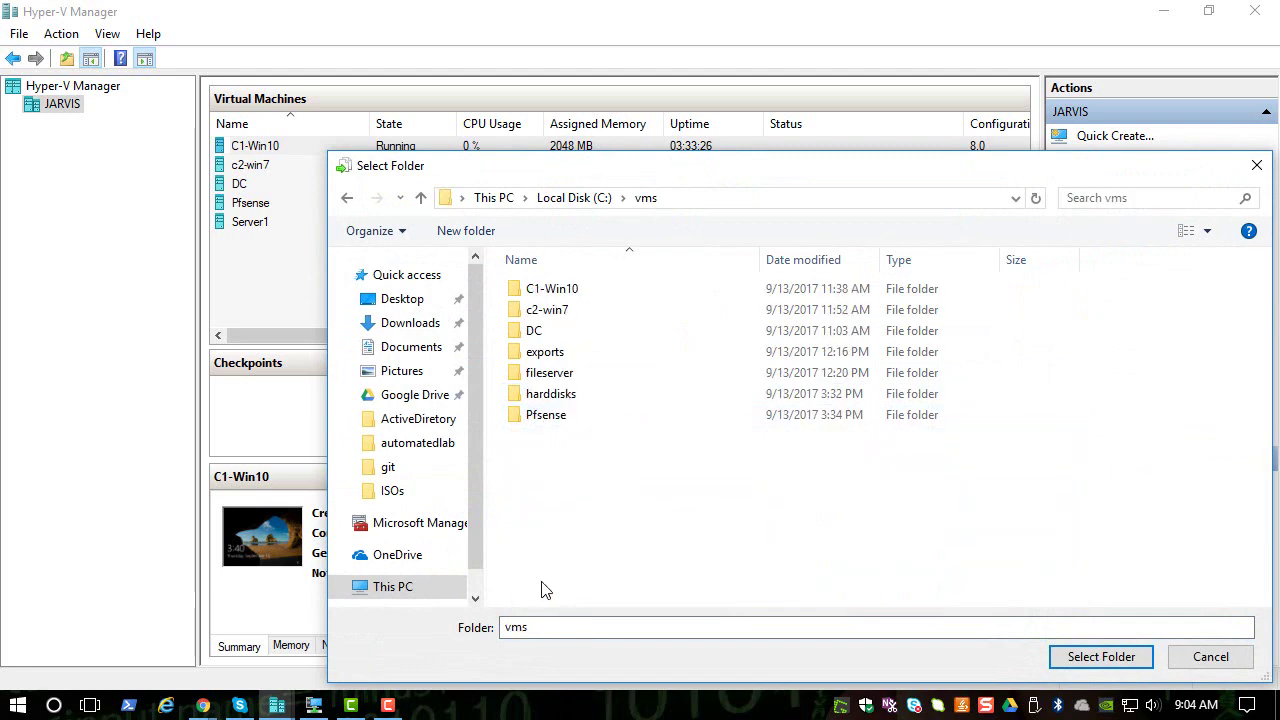
pyautogui.doubleClick(567, 353)
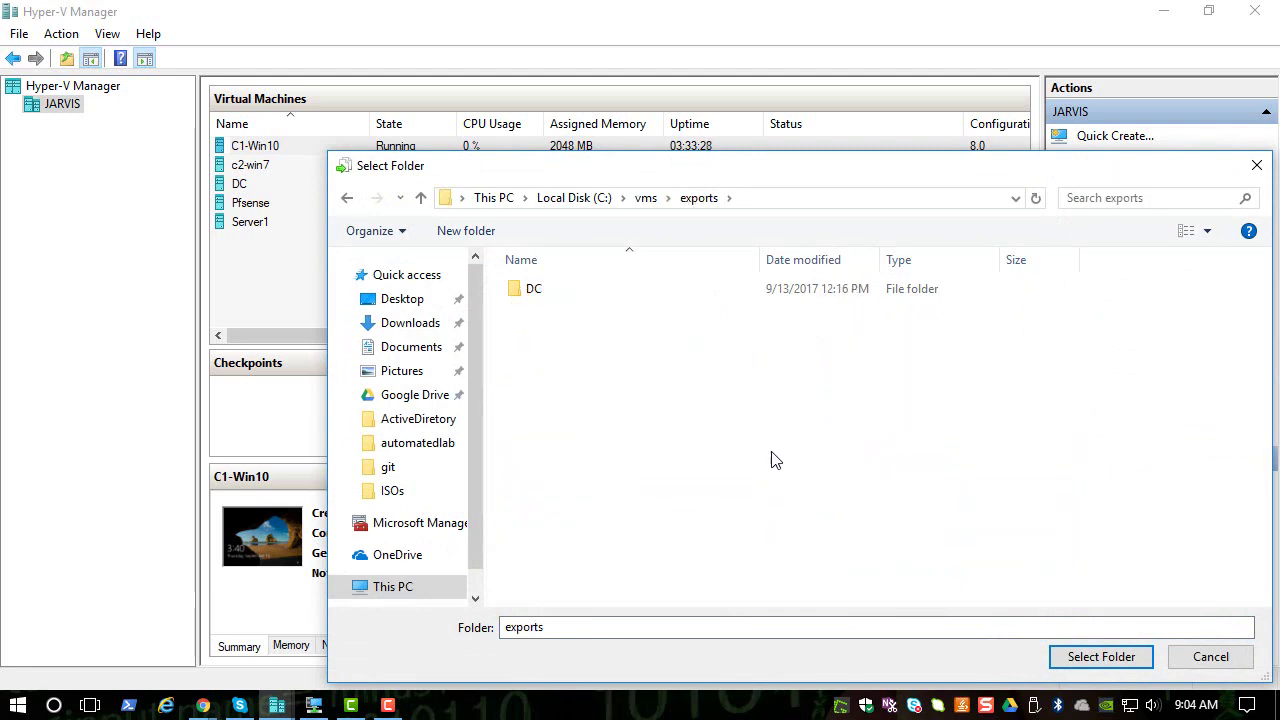
pyautogui.click(1078, 657)
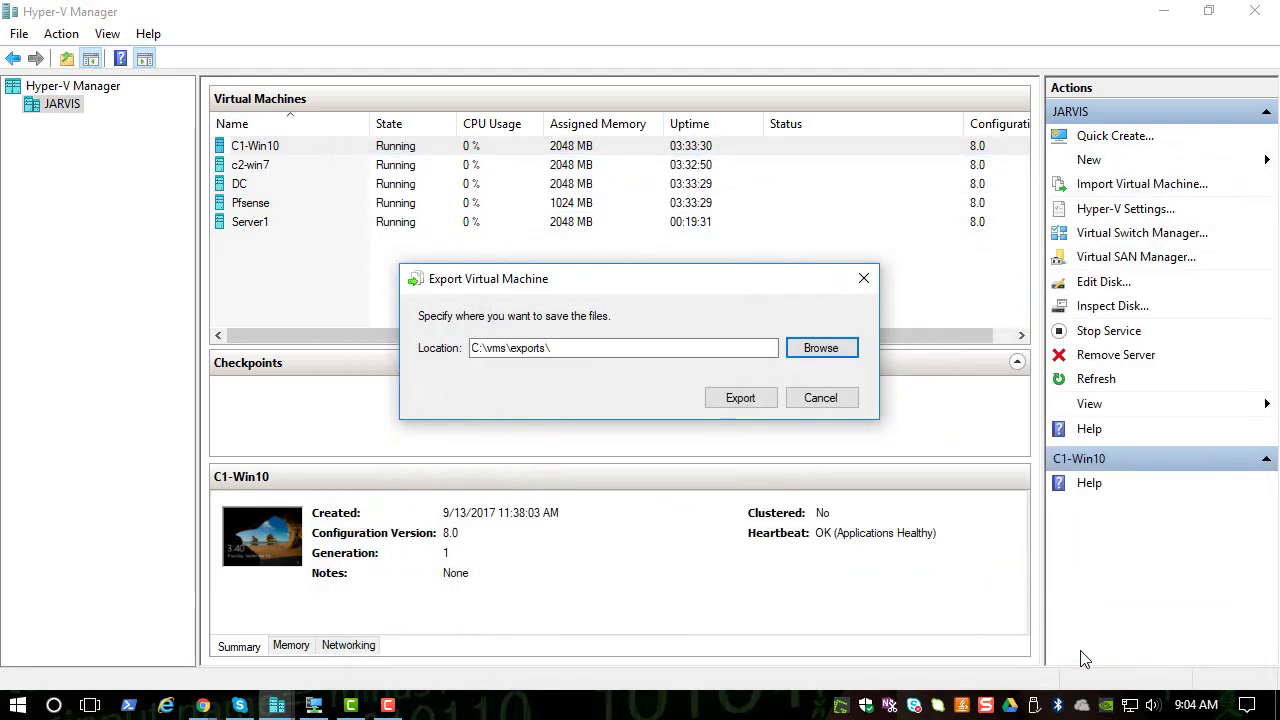
pyautogui.click(745, 399)
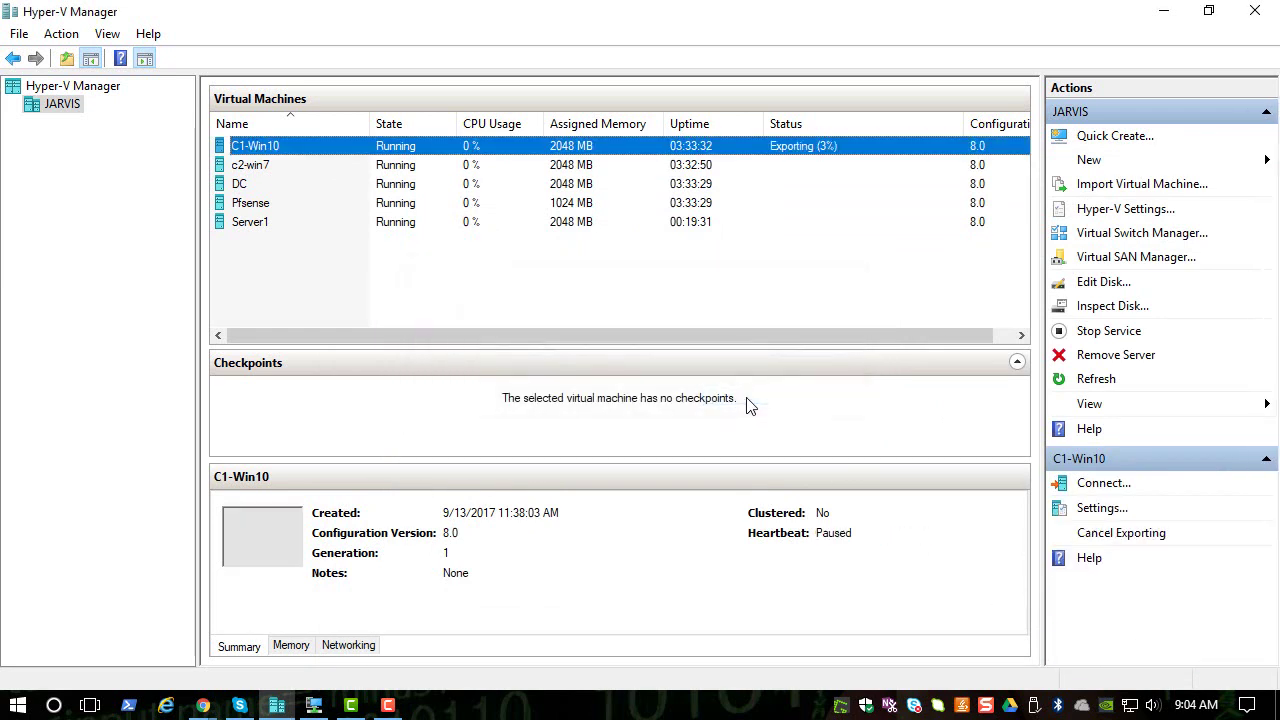
# Step: Export the c2-win7 virtual machine to the same C:\vms\exports folder
pyautogui.rightClick(265, 166)
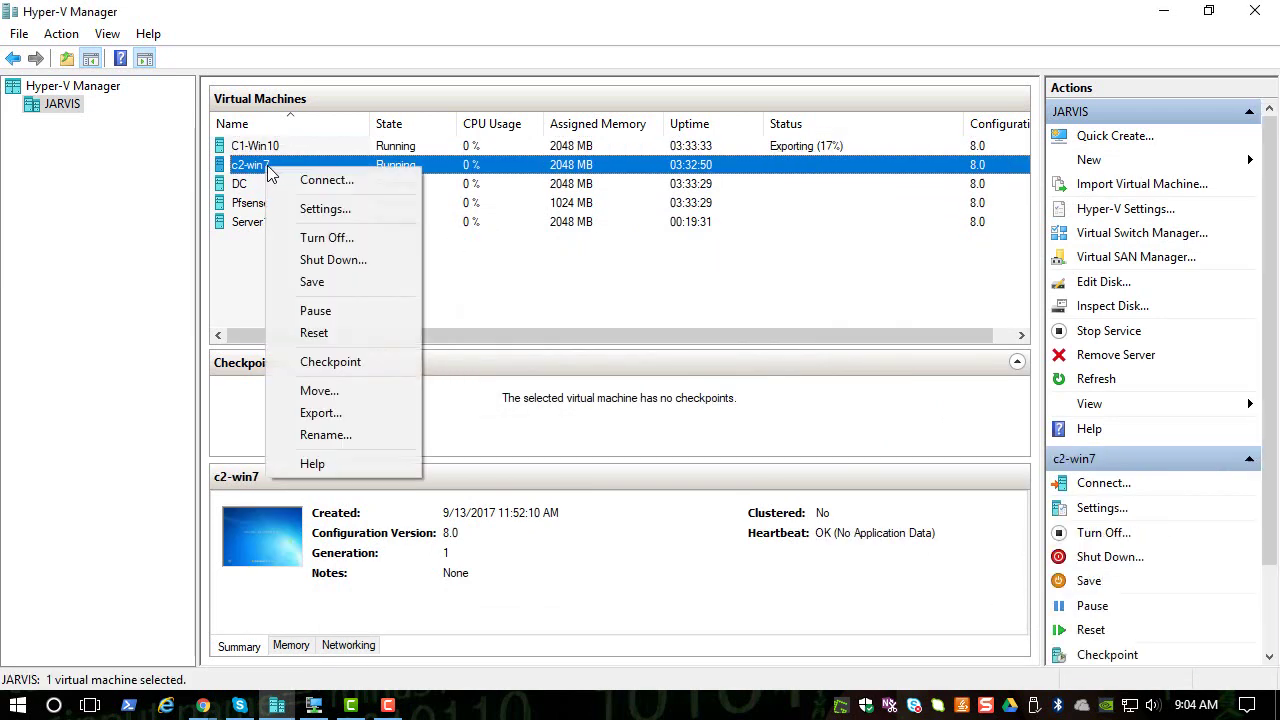
pyautogui.click(321, 410)
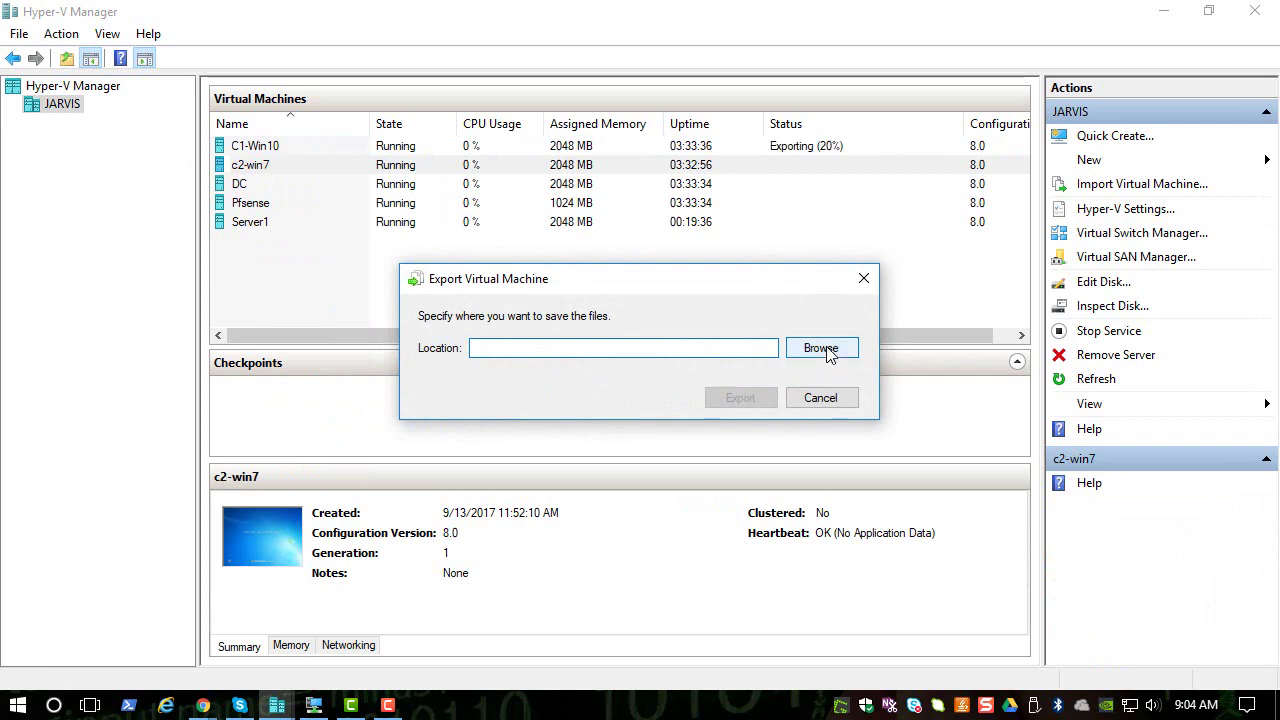
pyautogui.click(822, 349)
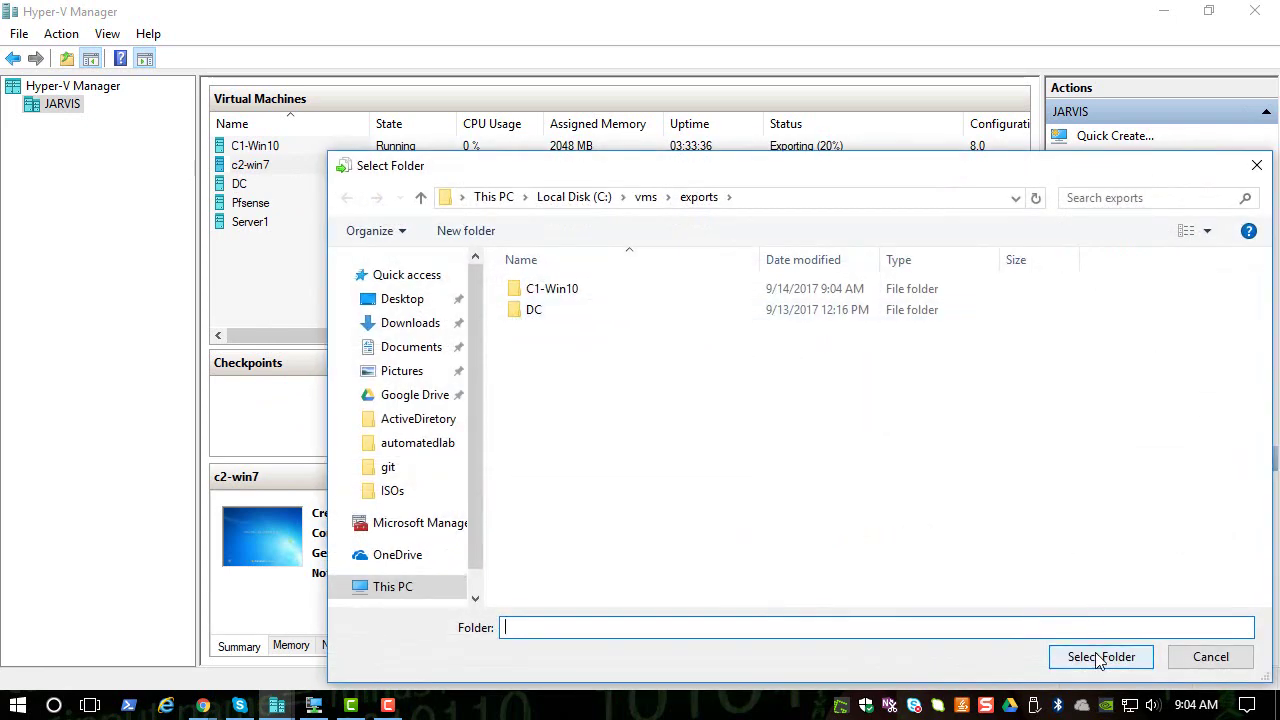
pyautogui.click(1100, 657)
pyautogui.click(757, 402)
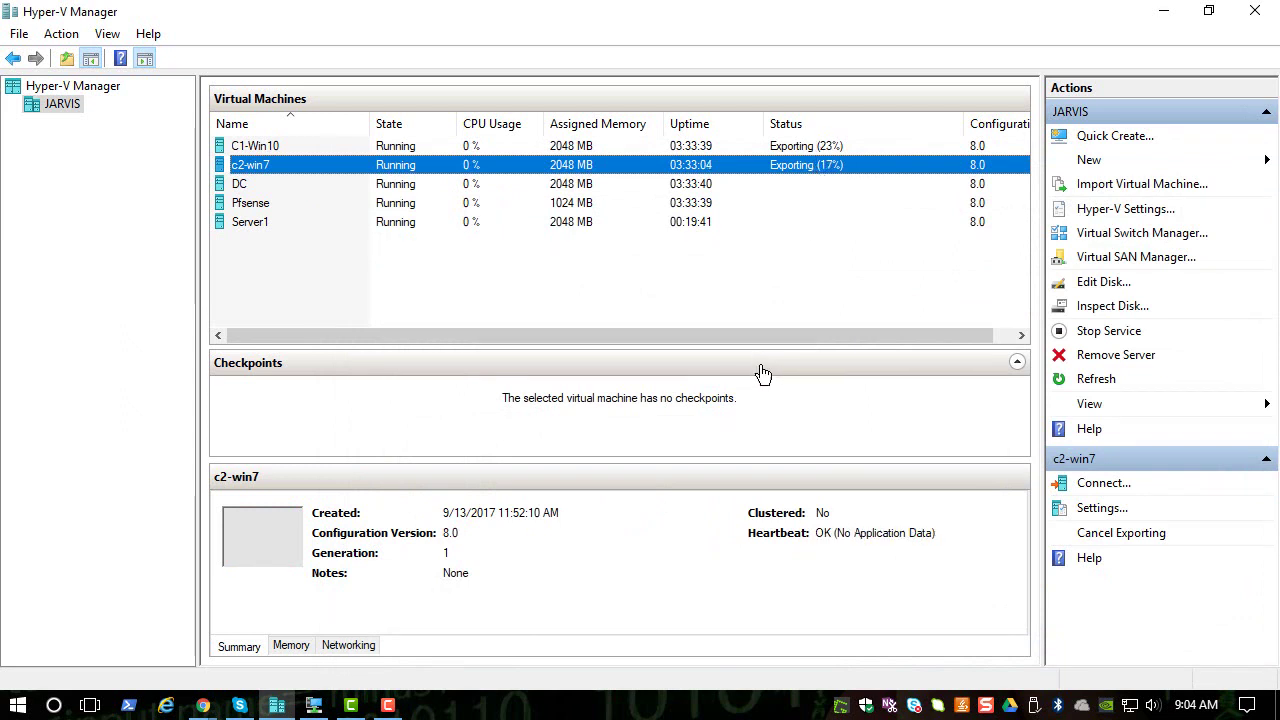
pyautogui.click(263, 230)
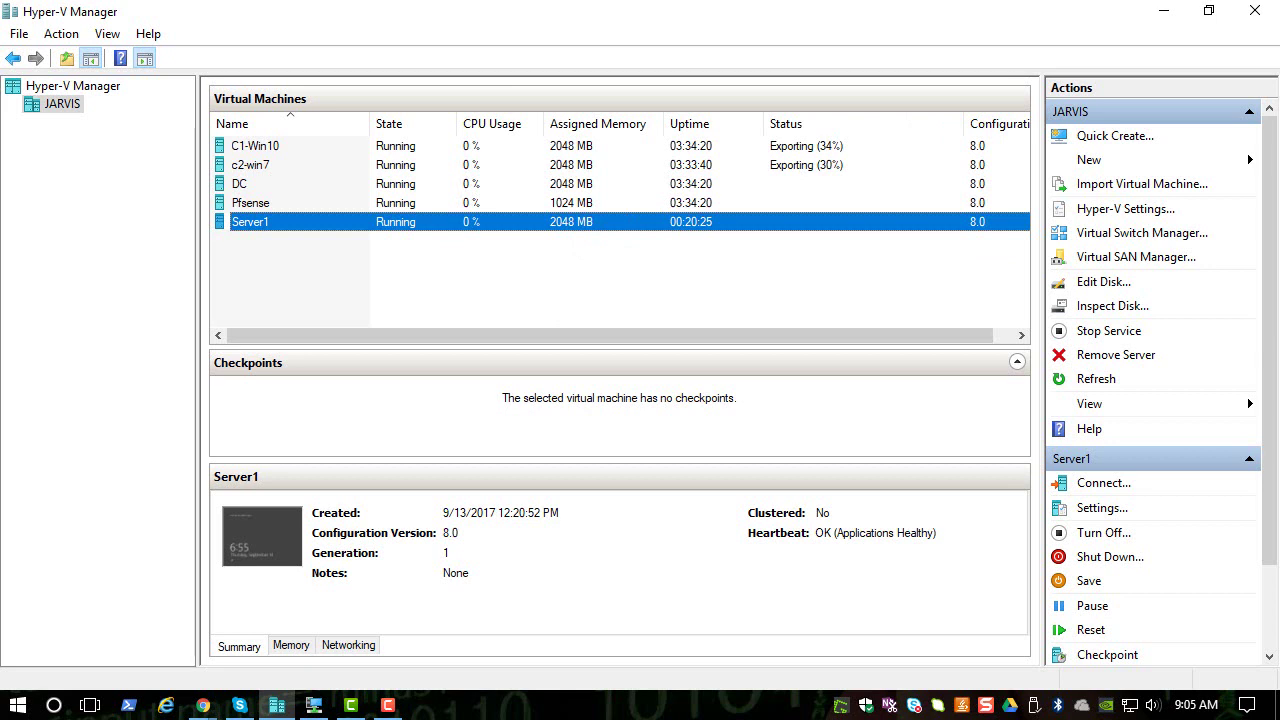
pyautogui.click(268, 232)
pyautogui.click(268, 230)
pyautogui.rightClick(268, 226)
pyautogui.click(228, 227)
pyautogui.rightClick(226, 227)
# Step: Create a checkpoint of the Pfsense virtual machine, acknowledge the notice and enlarge the checkpoints area to show its tree
pyautogui.click(247, 205)
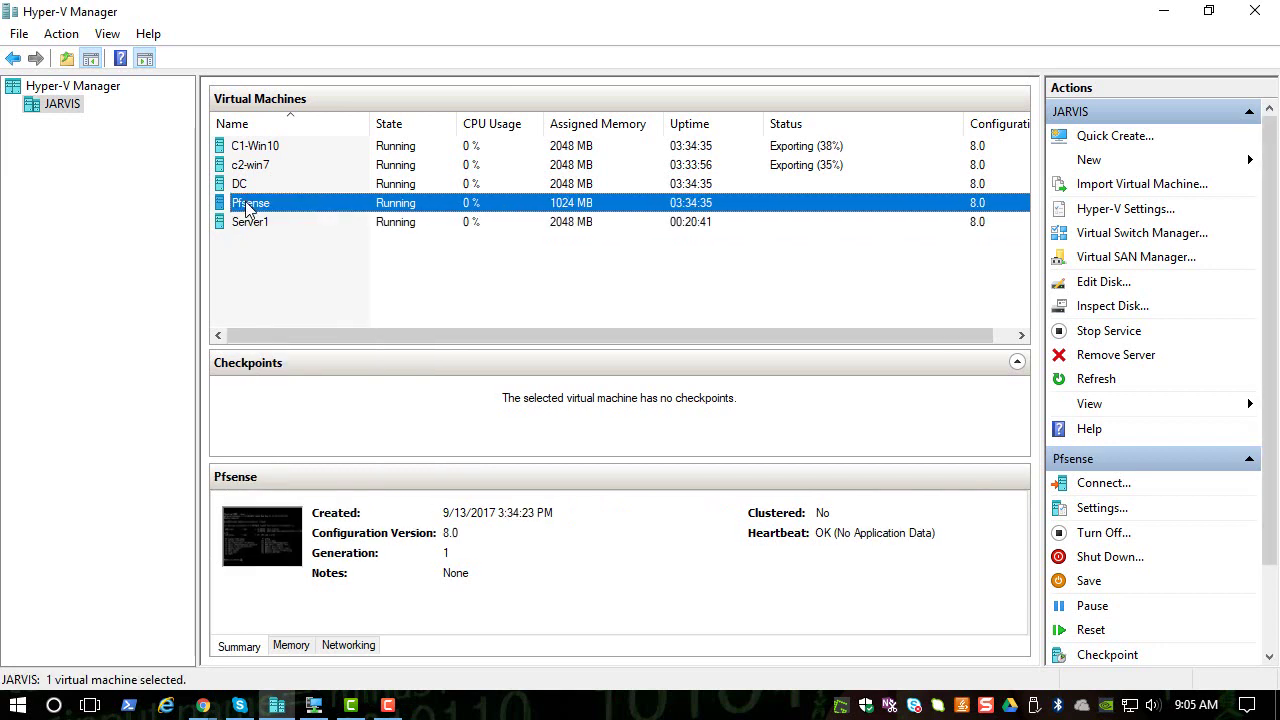
pyautogui.rightClick(246, 204)
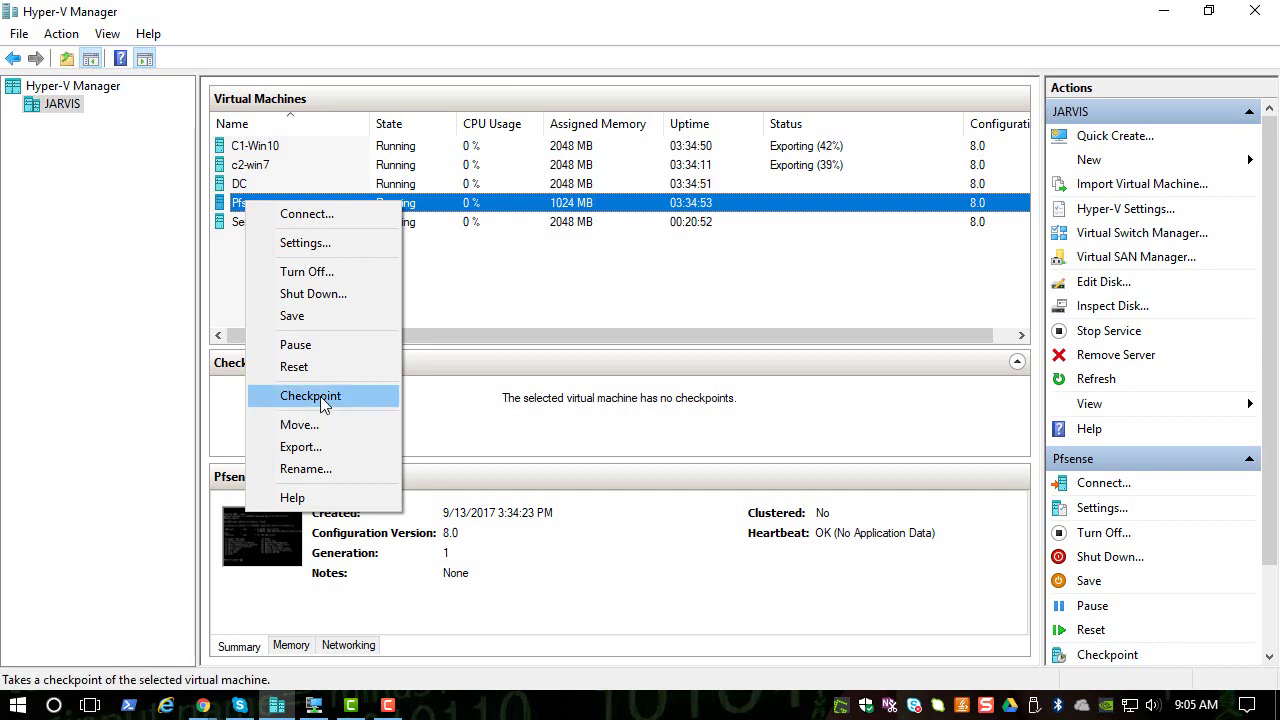
pyautogui.click(320, 396)
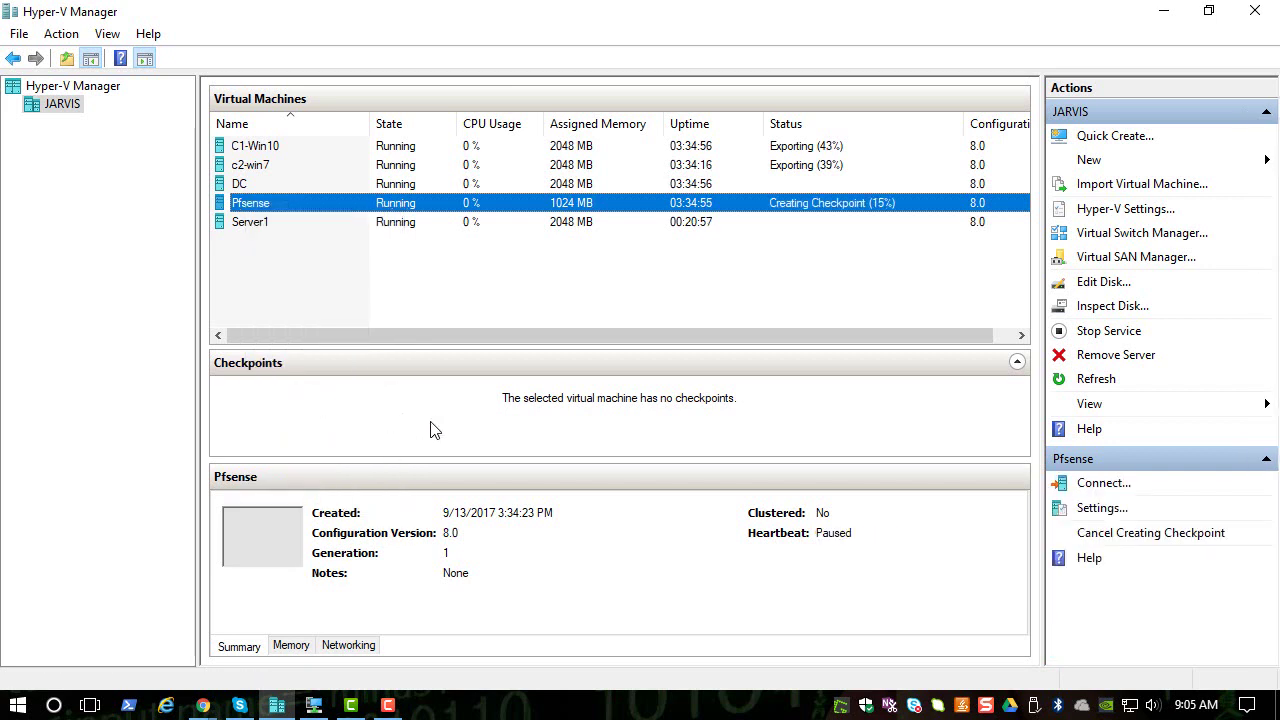
pyautogui.moveTo(469, 346); pyautogui.dragTo(472, 289)
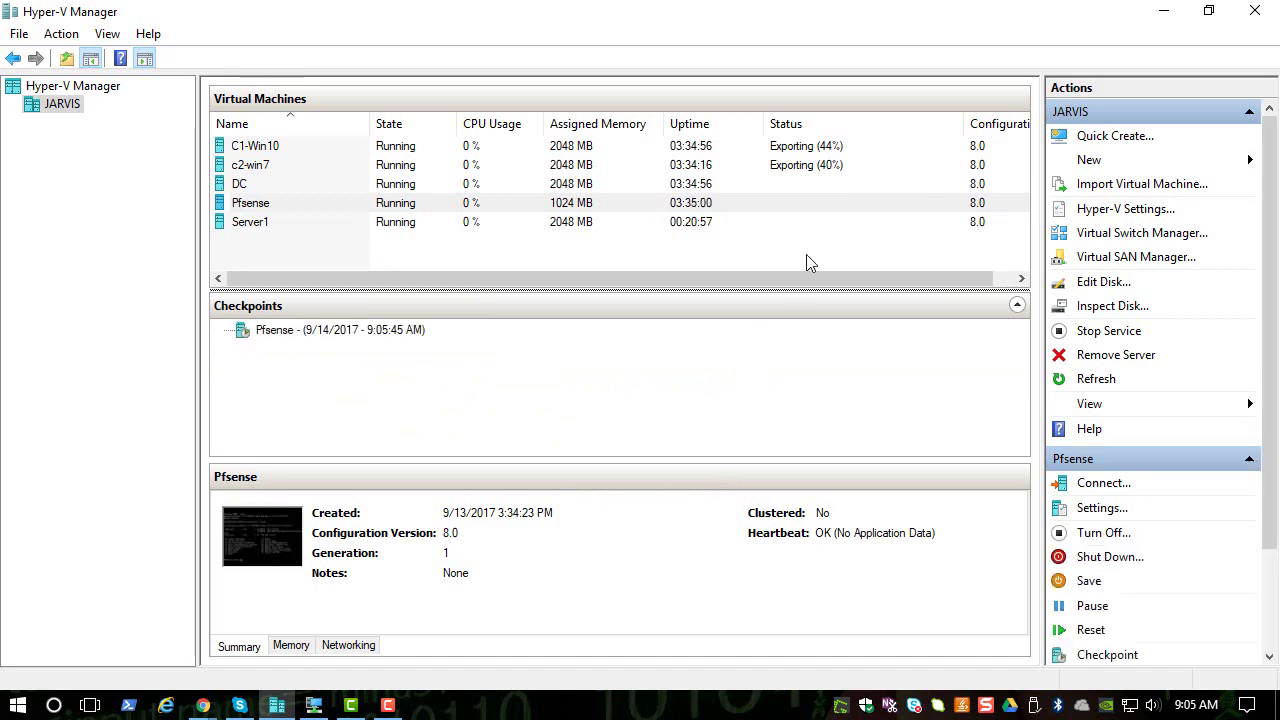
pyautogui.click(762, 378)
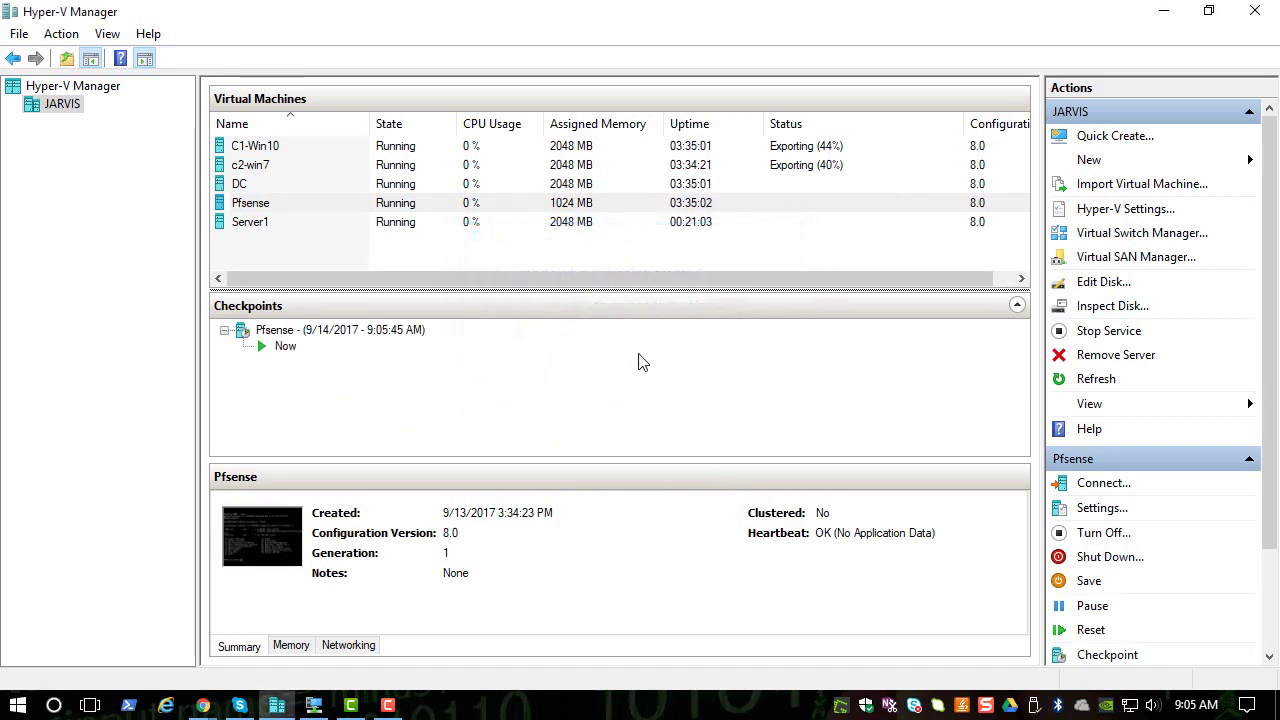
pyautogui.click(286, 347)
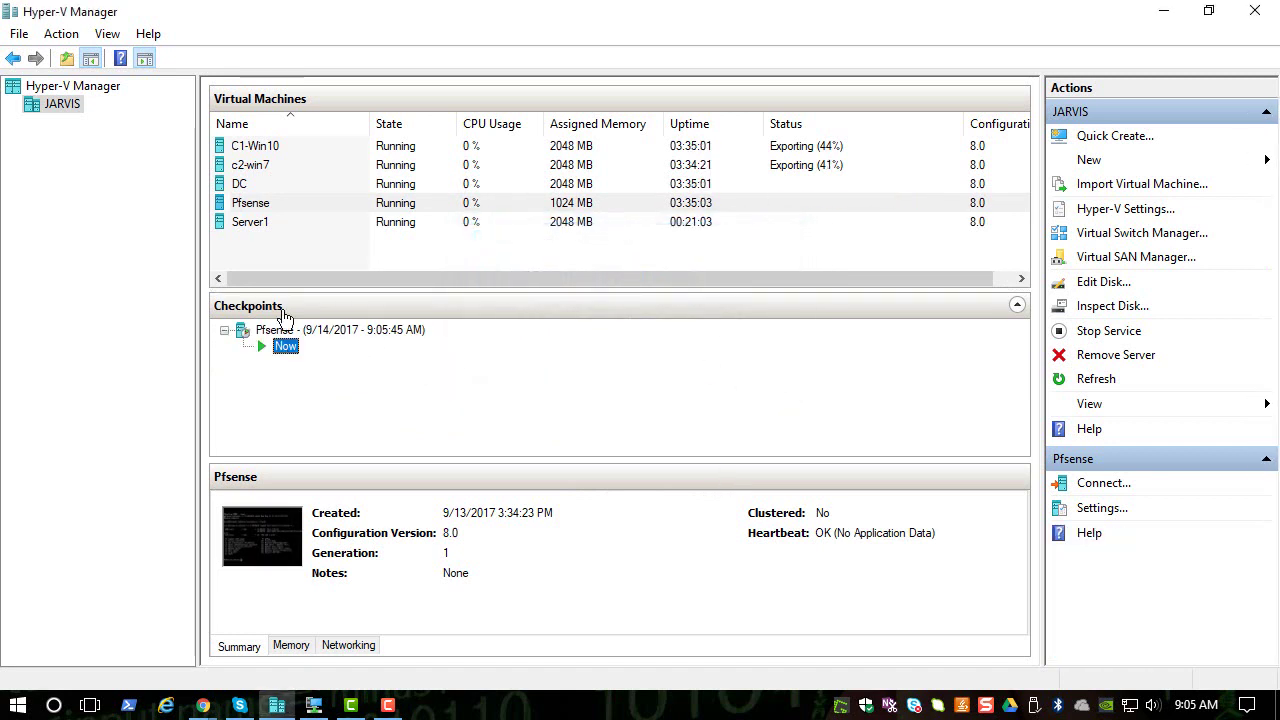
# Step: Create a checkpoint of the Server1 virtual machine, acknowledge the notice and check the checkpoint trees of Server1 and Pfsense
pyautogui.click(260, 222)
pyautogui.rightClick(260, 222)
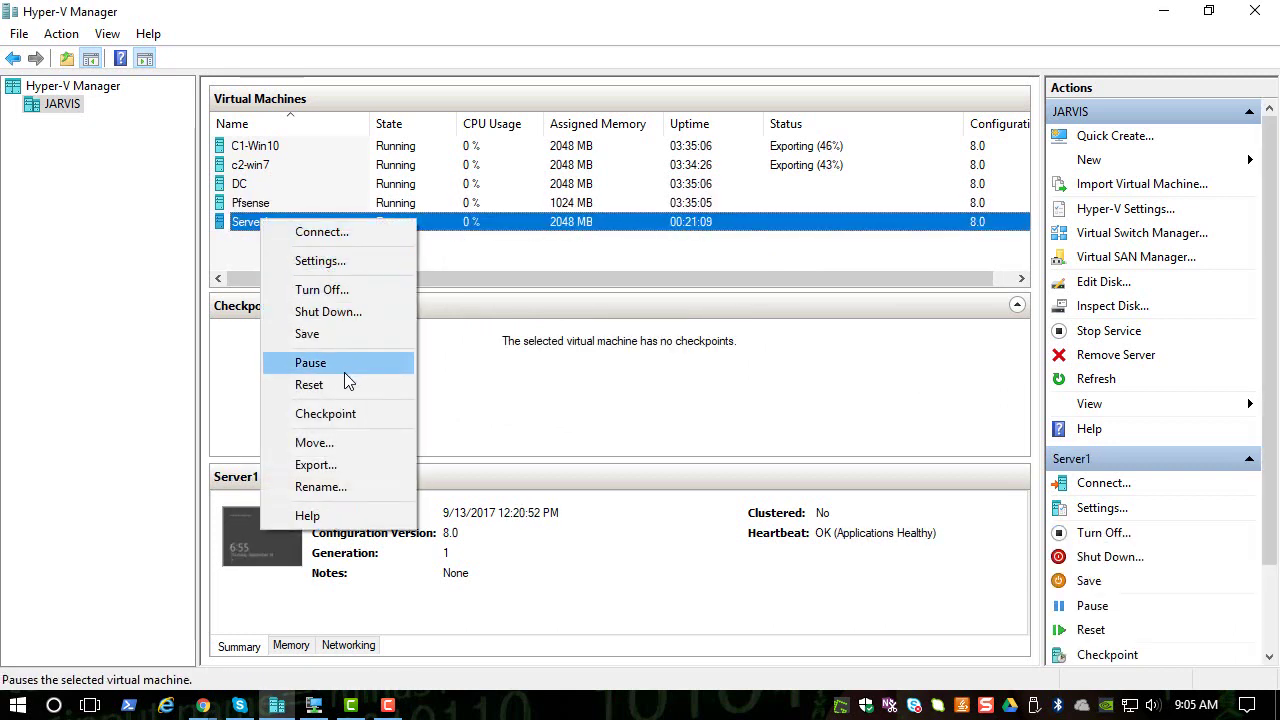
pyautogui.click(342, 414)
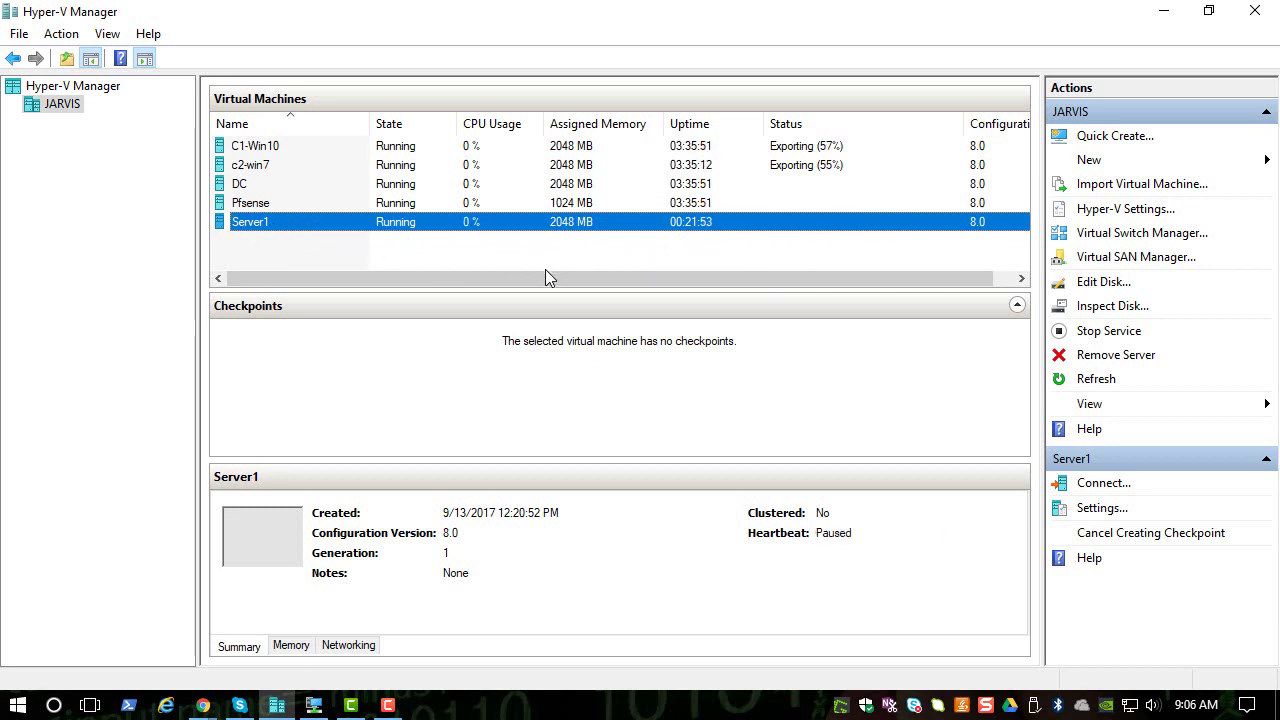
pyautogui.click(252, 184)
pyautogui.click(252, 203)
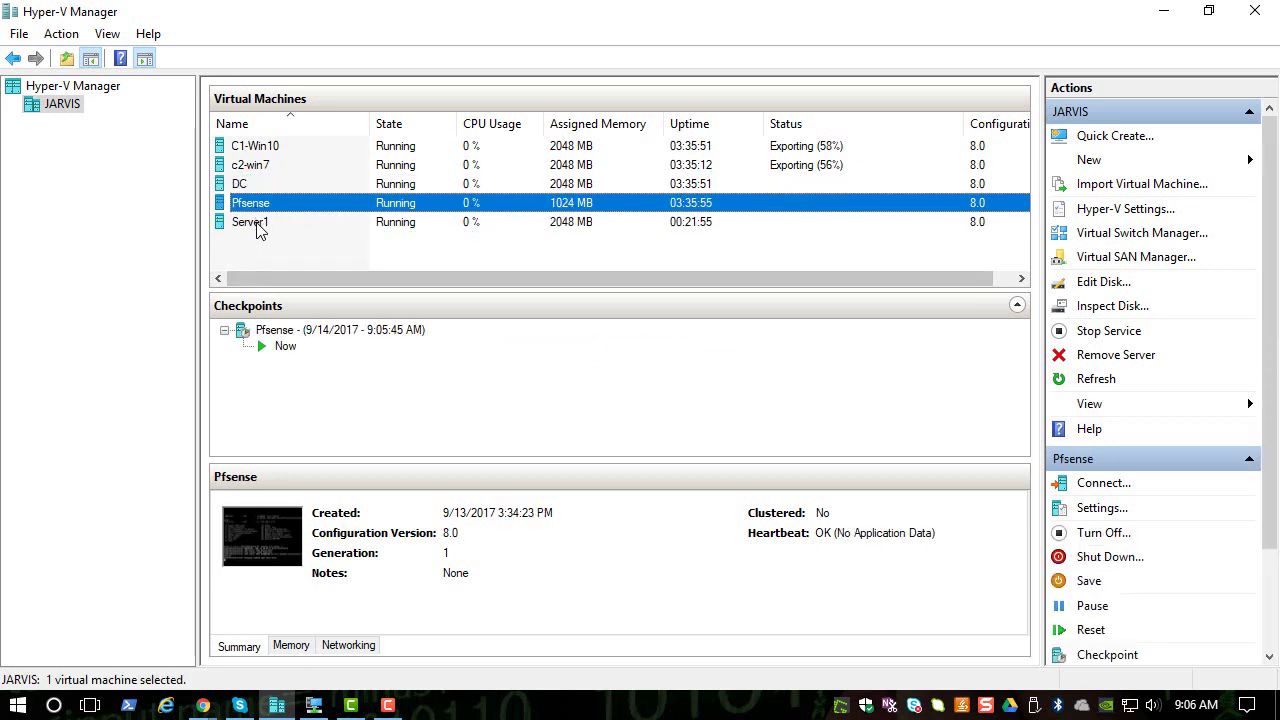
pyautogui.click(257, 222)
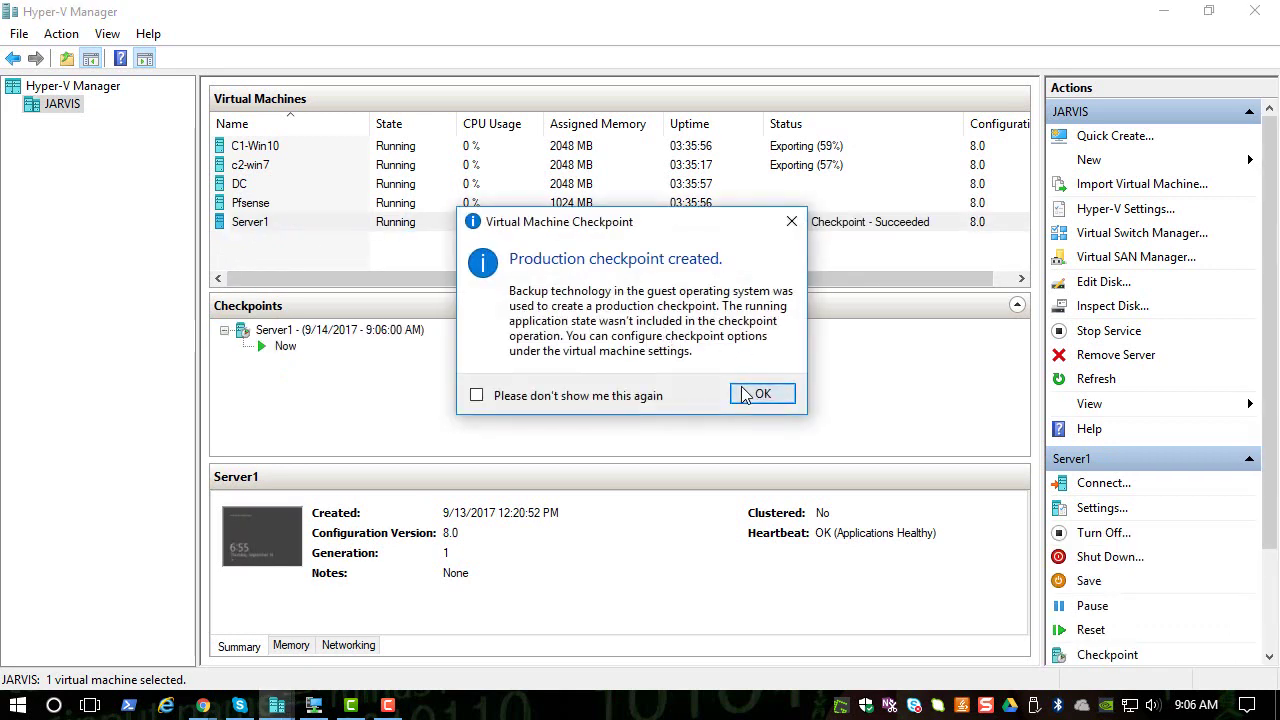
pyautogui.click(747, 392)
pyautogui.click(287, 347)
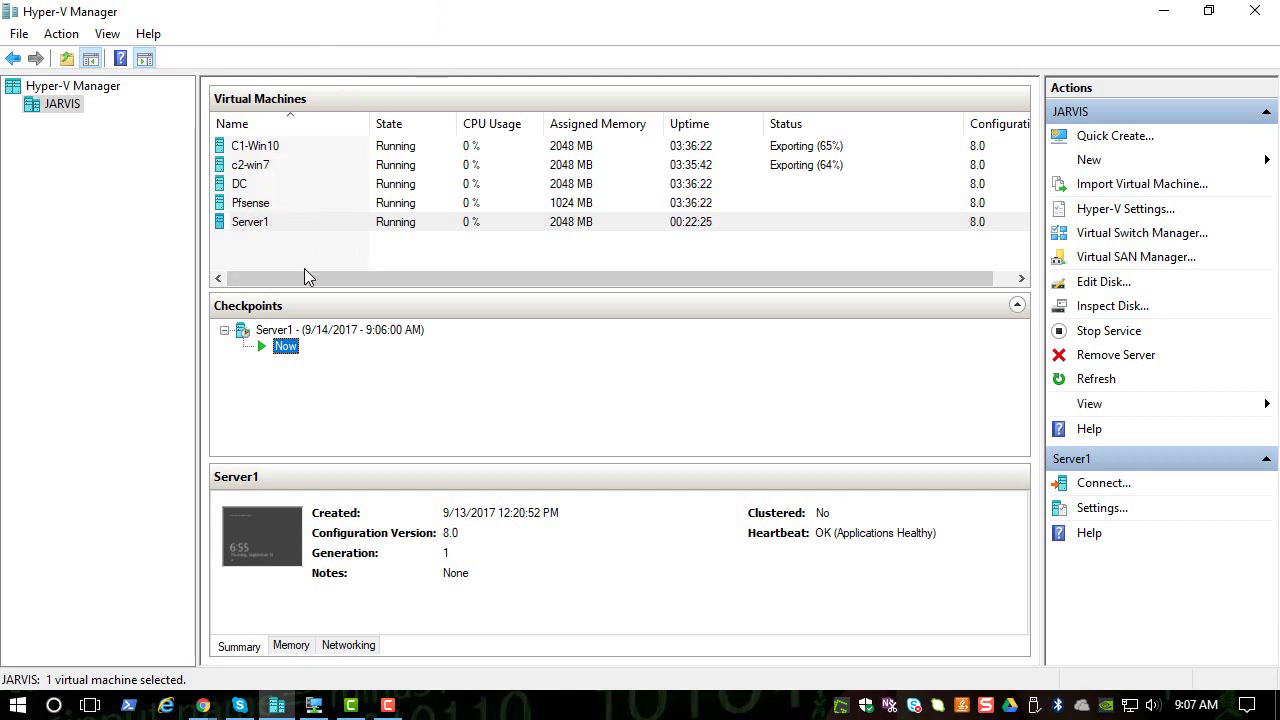
pyautogui.click(289, 207)
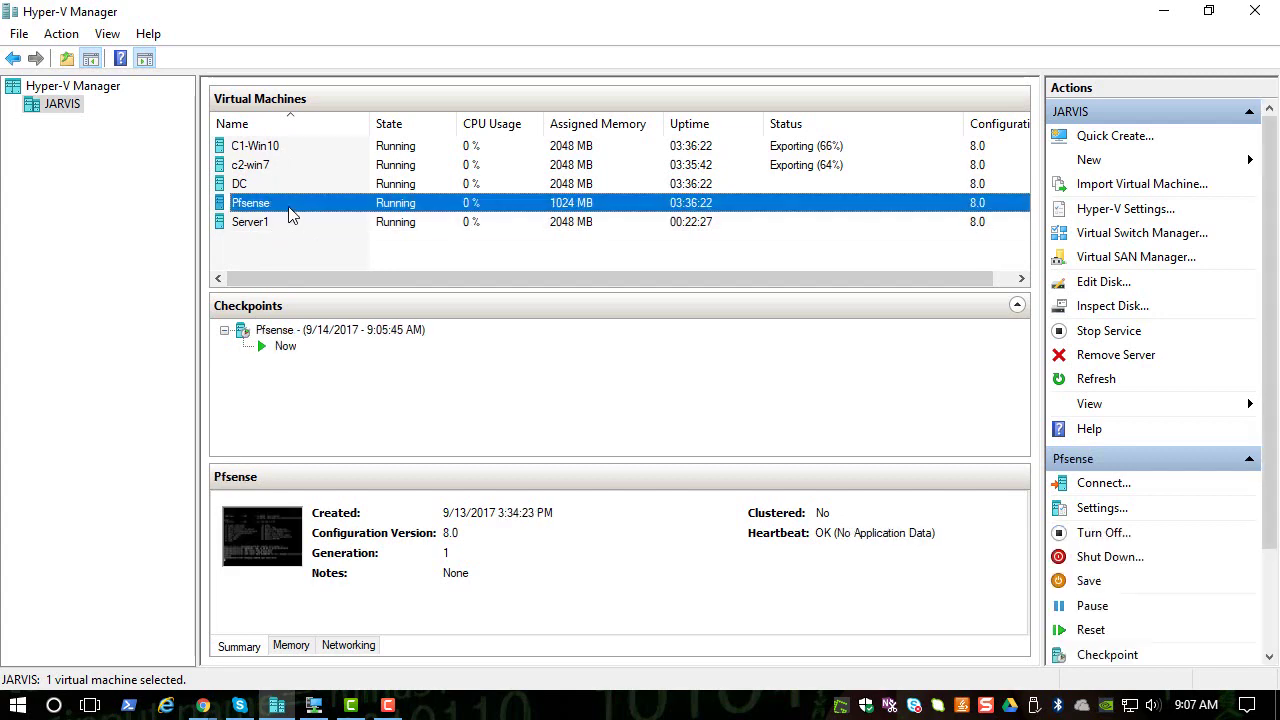
# Step: Switch to Chrome and view the lab network diagram on the Setting Up Pentest Lab page
pyautogui.click(203, 705)
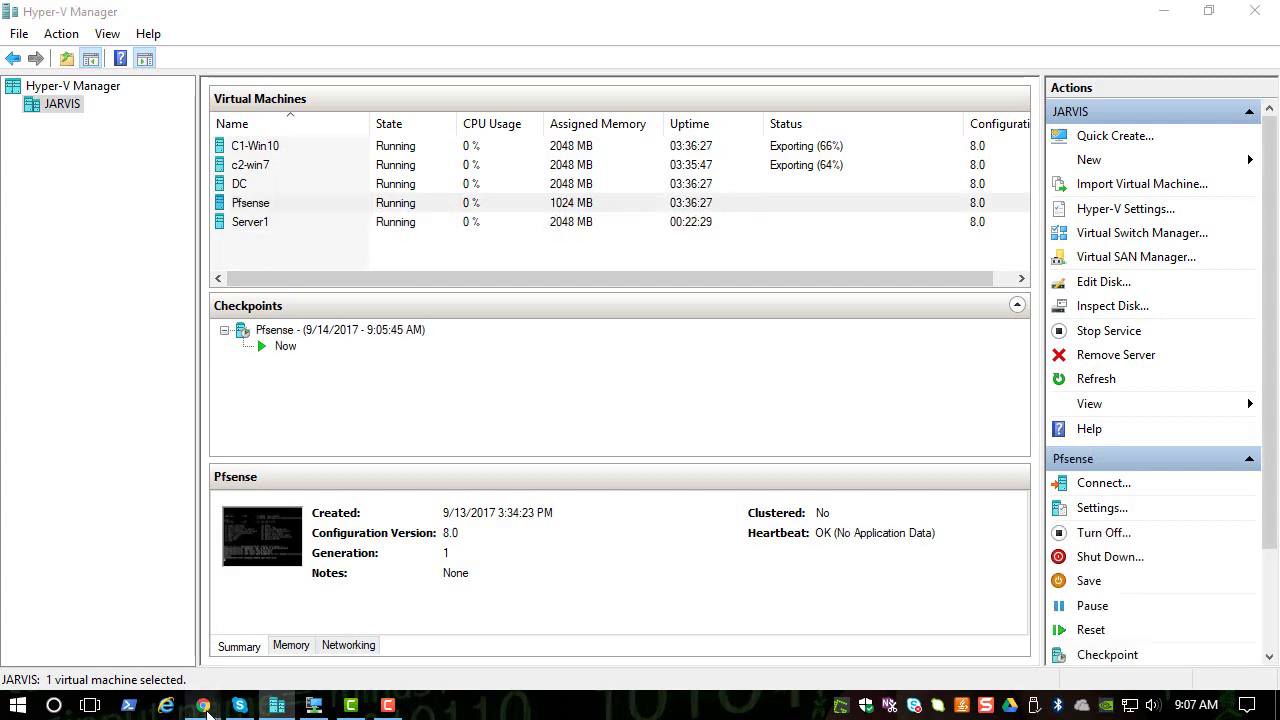
pyautogui.click(190, 665)
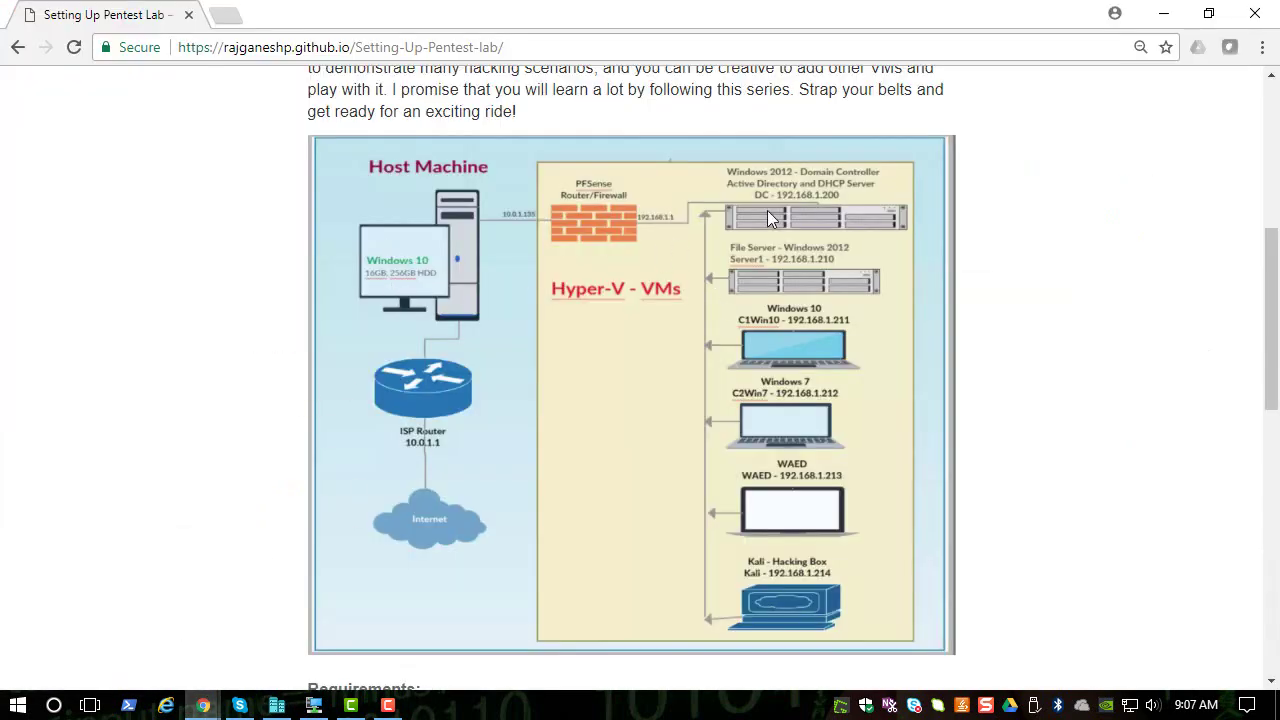